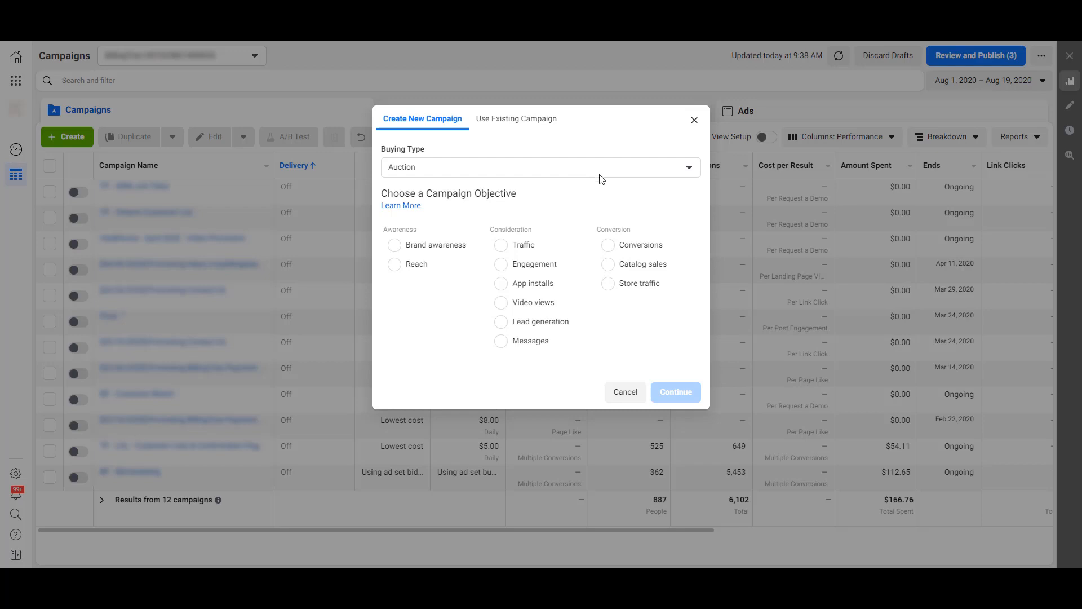
pyautogui.click(600, 175)
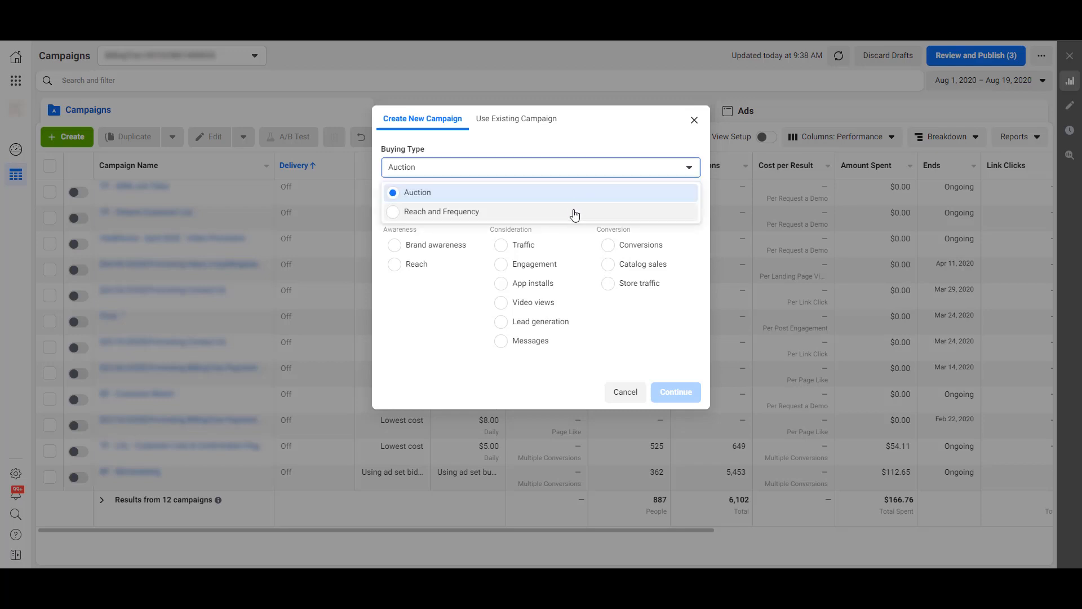
pyautogui.click(614, 146)
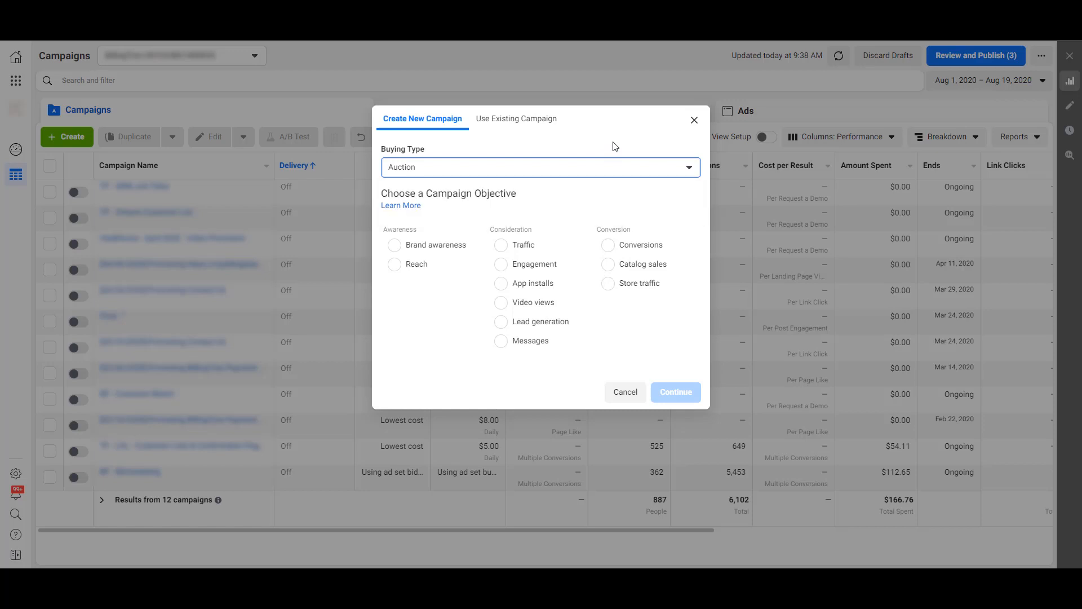
pyautogui.click(606, 168)
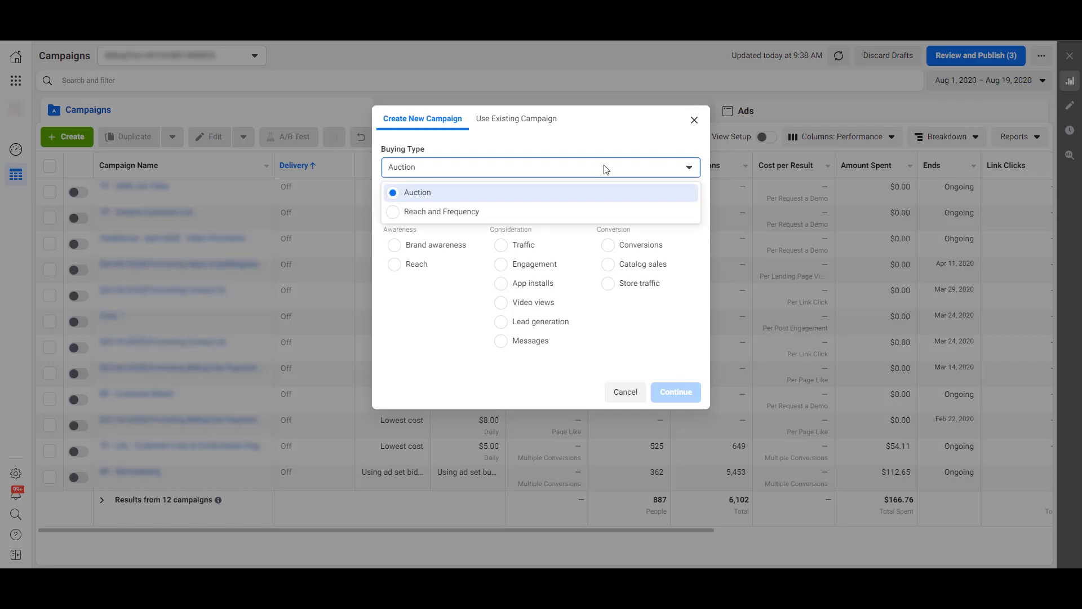
pyautogui.click(439, 212)
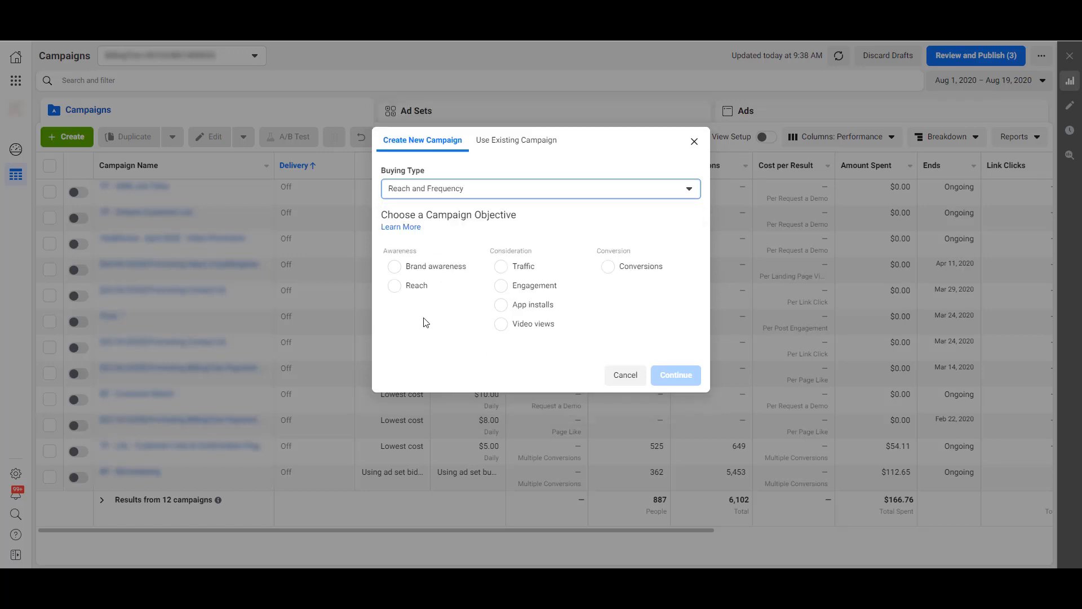
pyautogui.click(563, 189)
pyautogui.click(540, 216)
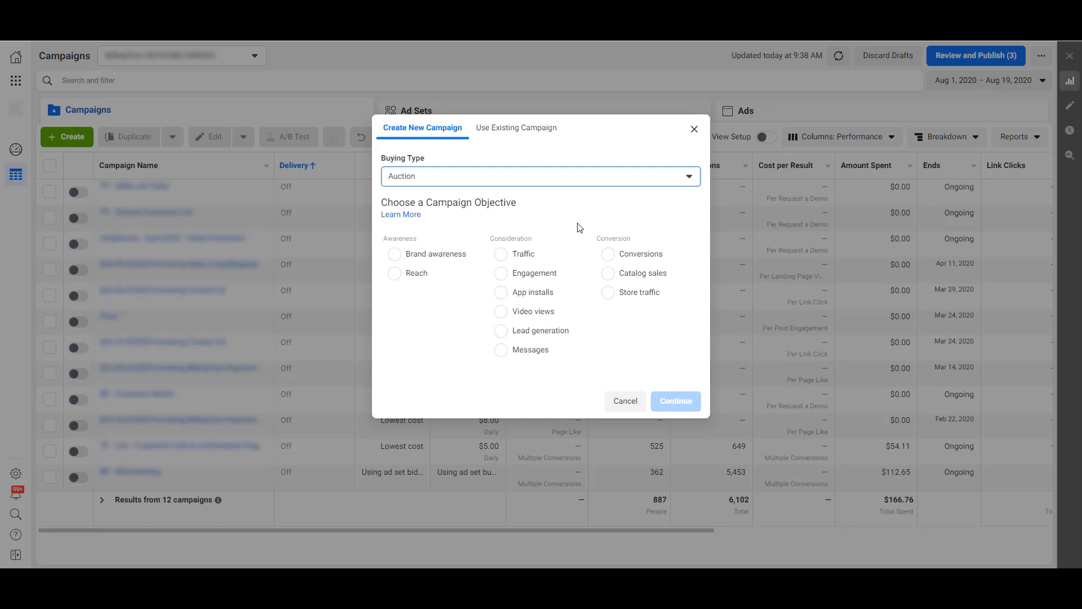
# - Create a new campaign with the Reach and Frequency buying type and the Traffic objective, and continue to its ad set
pyautogui.click(597, 181)
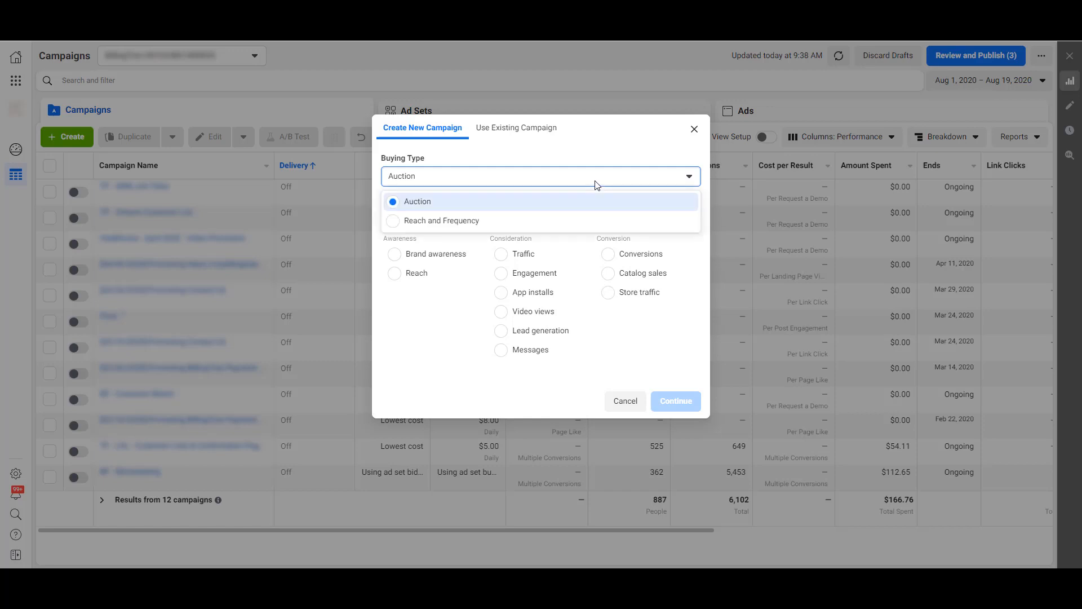
pyautogui.click(560, 221)
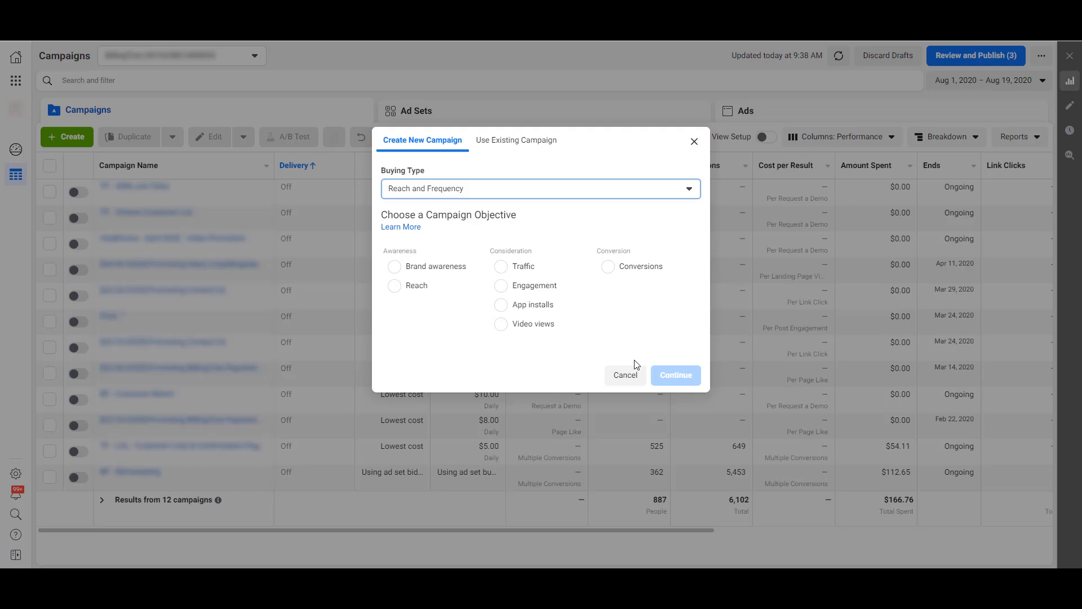
pyautogui.click(523, 267)
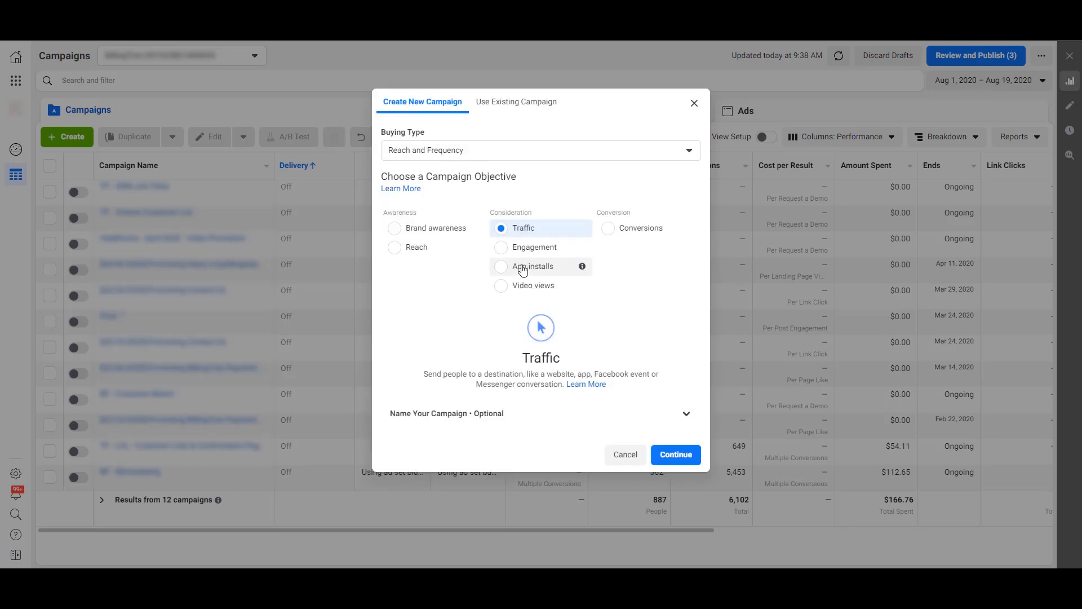
pyautogui.click(669, 455)
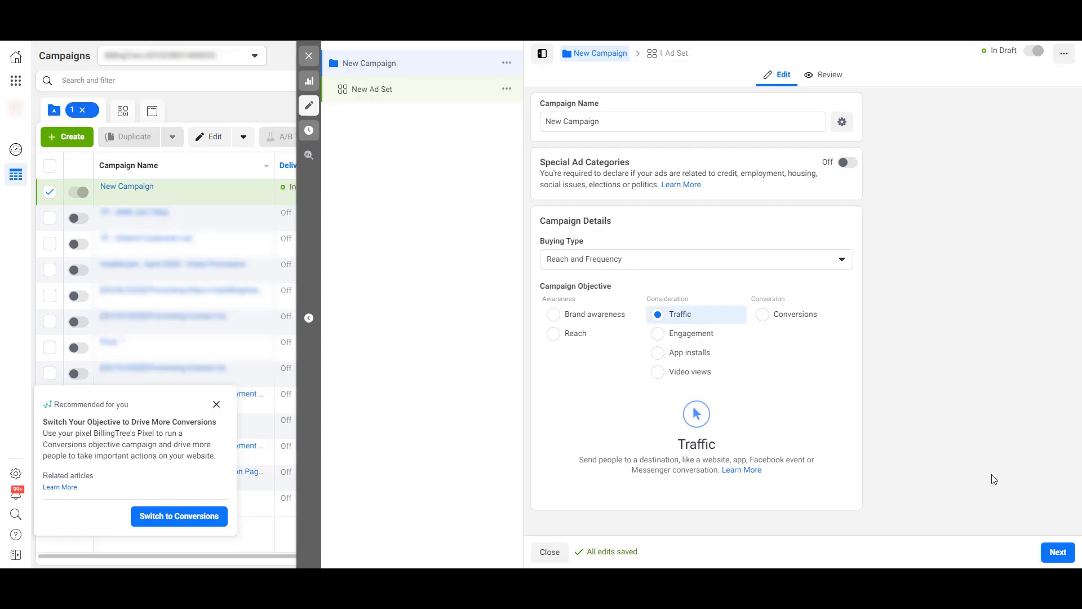
pyautogui.click(1057, 552)
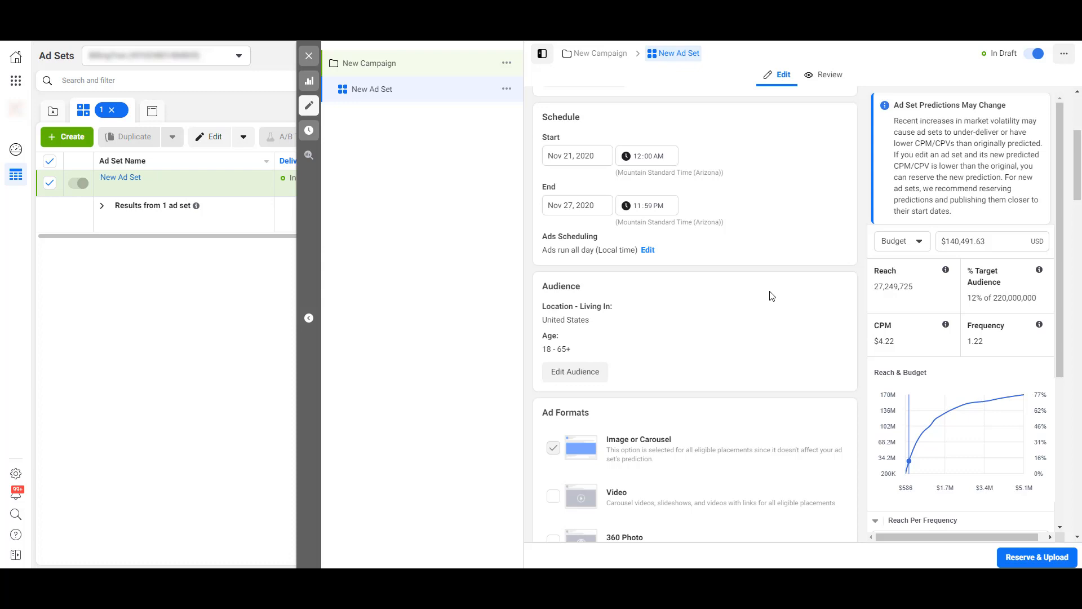
# - Set the new ad set's budget to $5,000
pyautogui.click(983, 242)
pyautogui.write('5,0')
pyautogui.write('00')
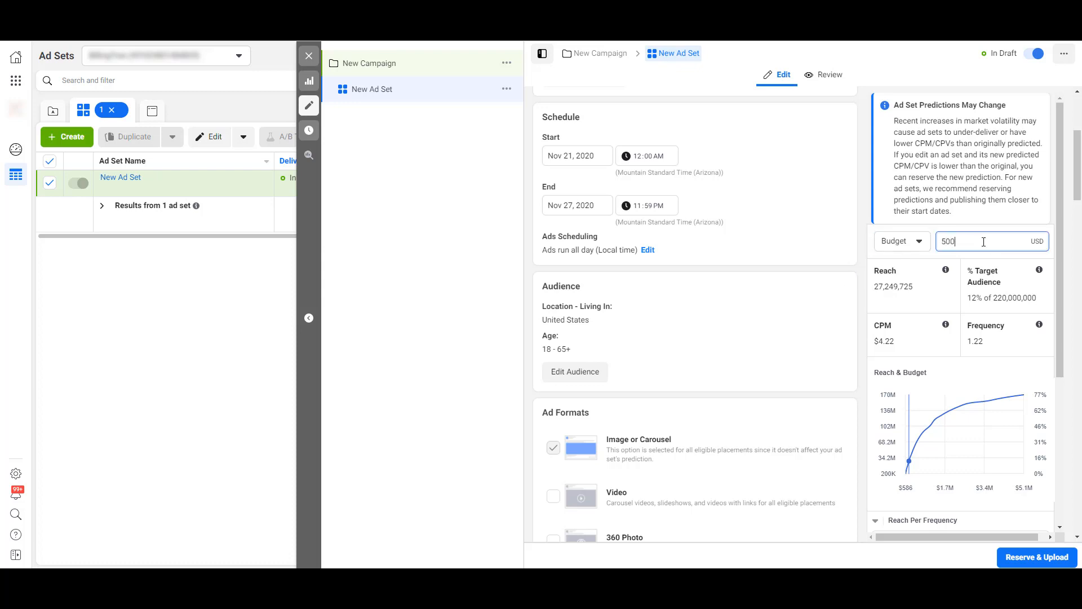
pyautogui.click(760, 292)
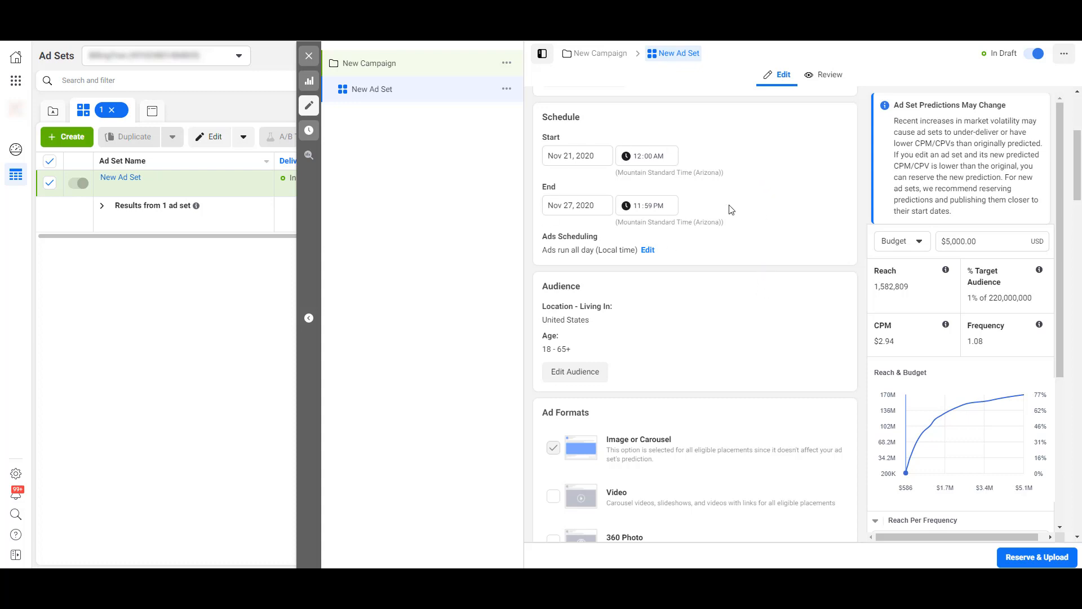
# - Try to set the ad set's schedule to end on February 19, 2021
pyautogui.click(577, 206)
pyautogui.click(665, 230)
pyautogui.click(665, 230)
pyautogui.click(666, 230)
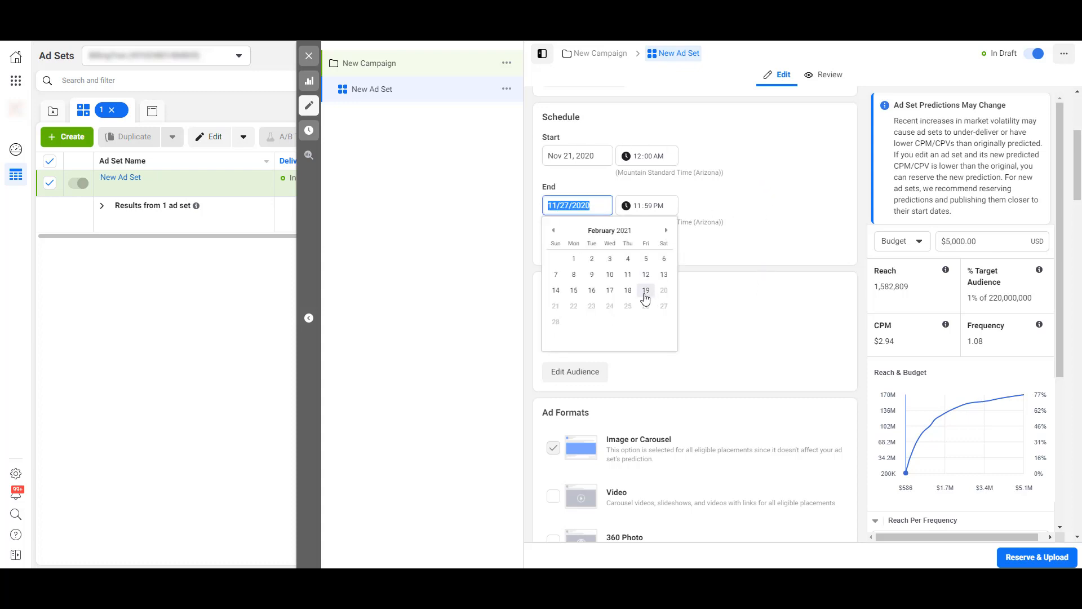
pyautogui.click(646, 290)
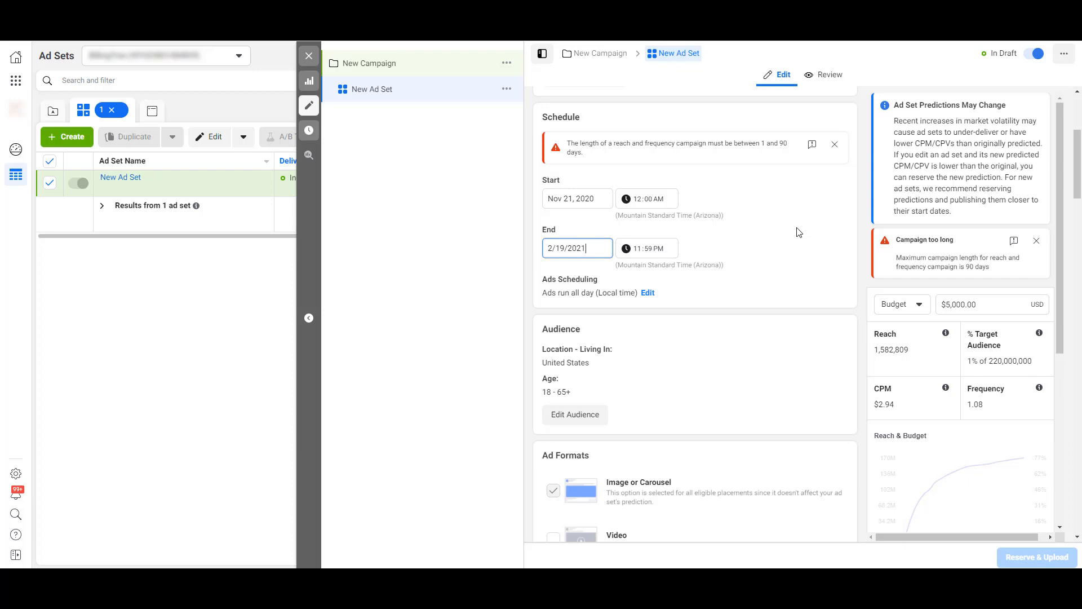
# - Set the ad set's end date to February 3, 2021
pyautogui.click(588, 248)
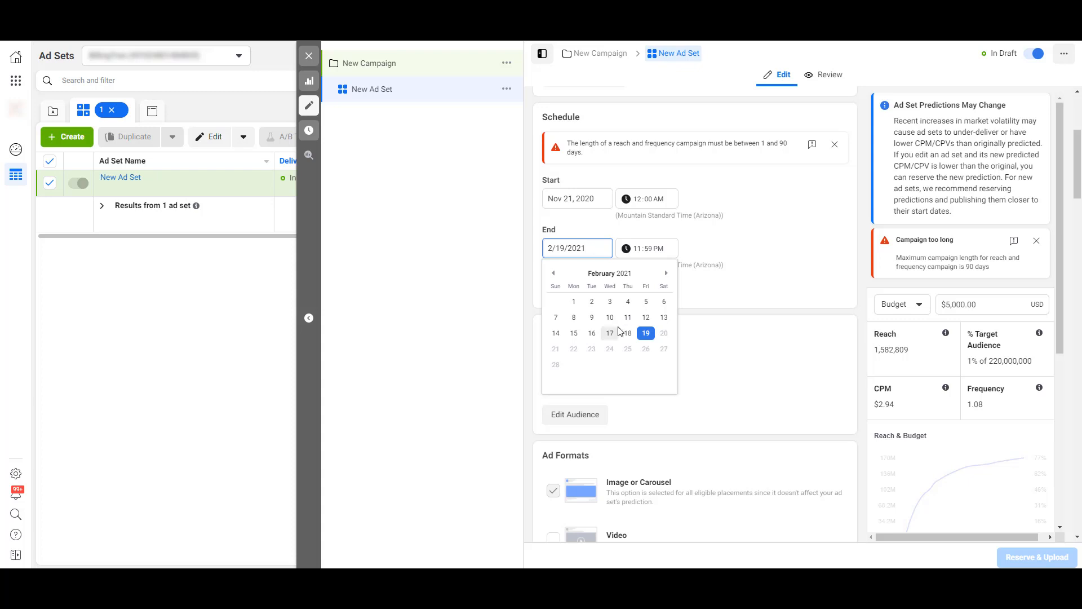
pyautogui.click(610, 302)
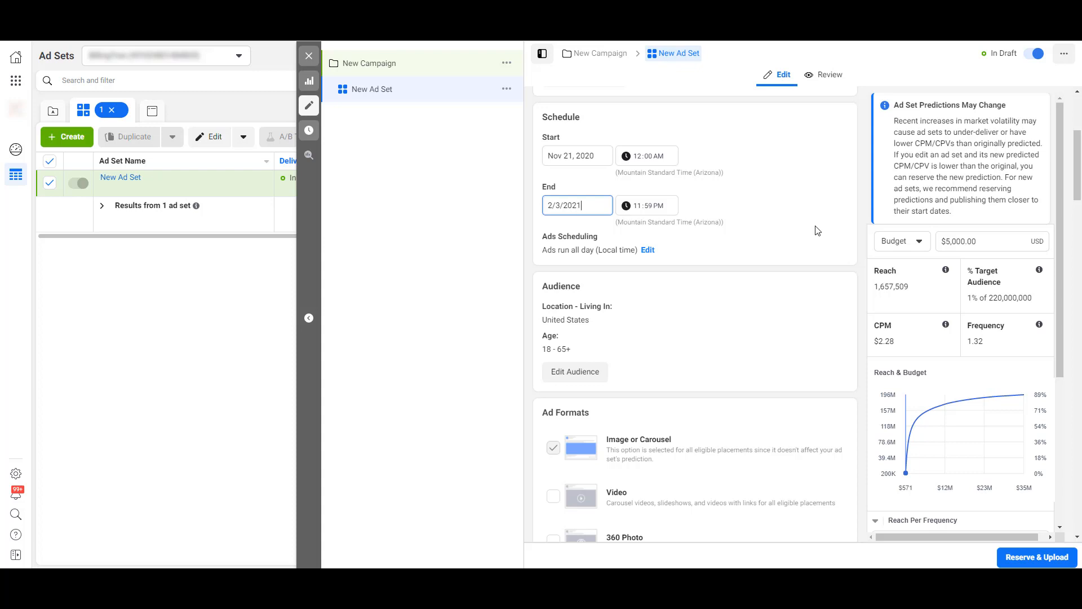
# - Limit the daily ad scheduling to run from 7 am to 5 pm local time
pyautogui.click(647, 249)
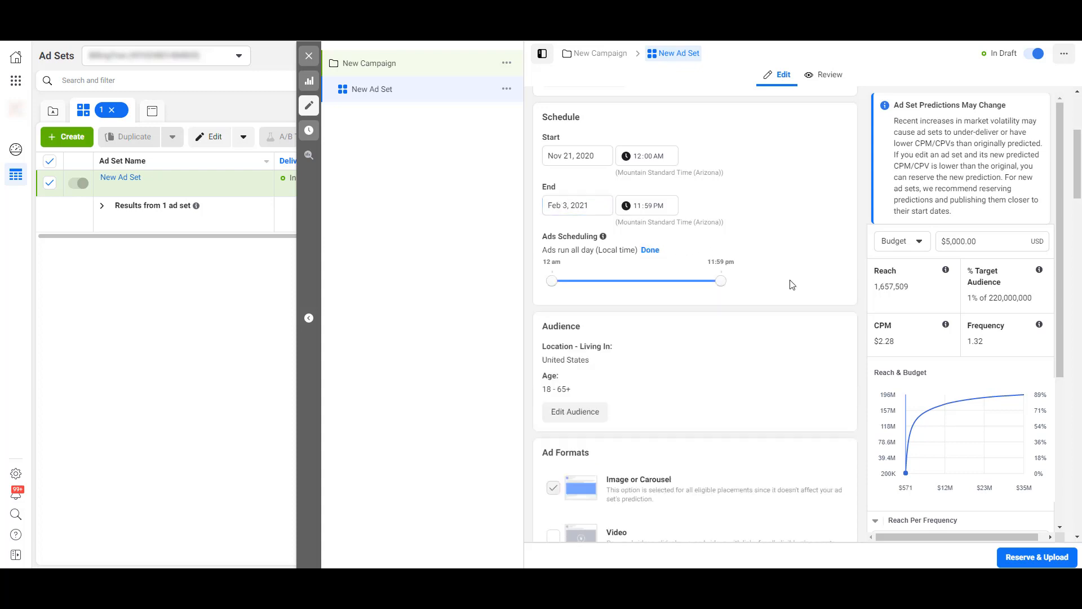
pyautogui.moveTo(722, 281); pyautogui.dragTo(672, 281)
pyautogui.moveTo(552, 281); pyautogui.dragTo(614, 287)
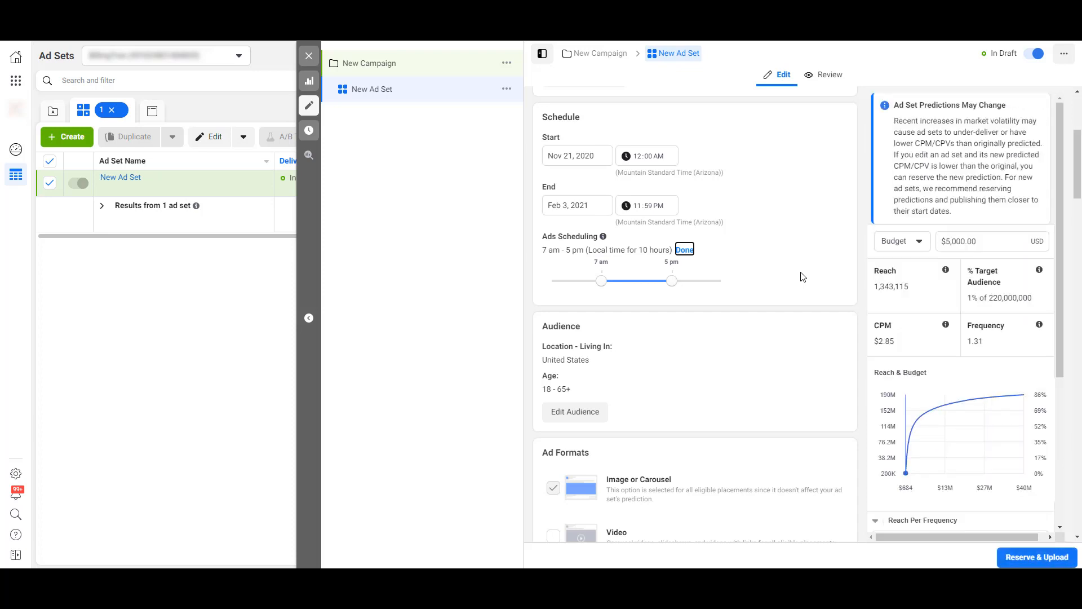
# - Open the ad set's audience for editing and add English (All) as its language
pyautogui.scroll(-3, 812, 276)
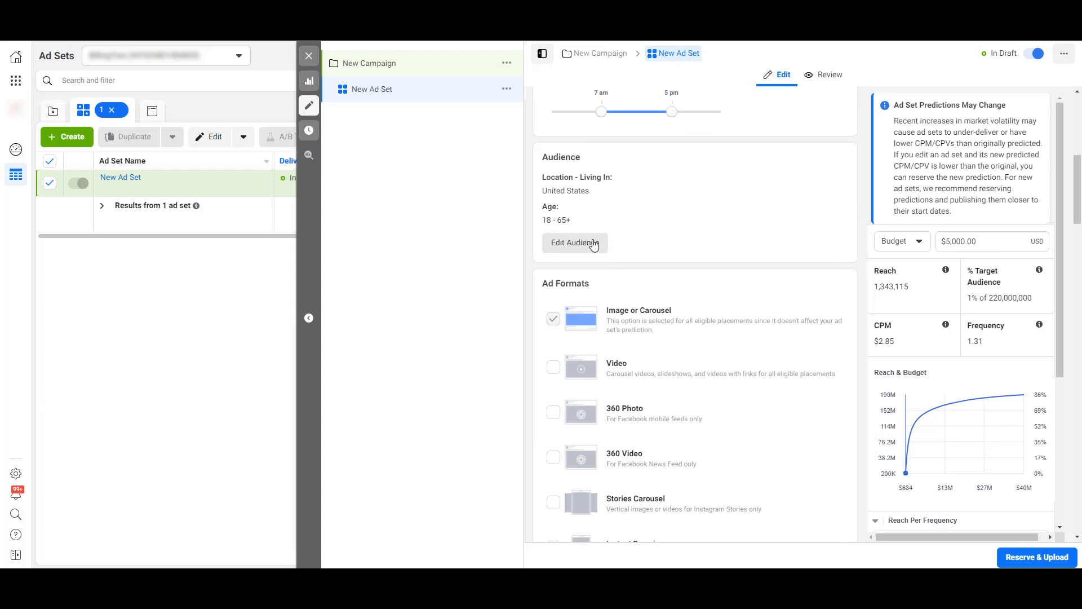
pyautogui.click(593, 244)
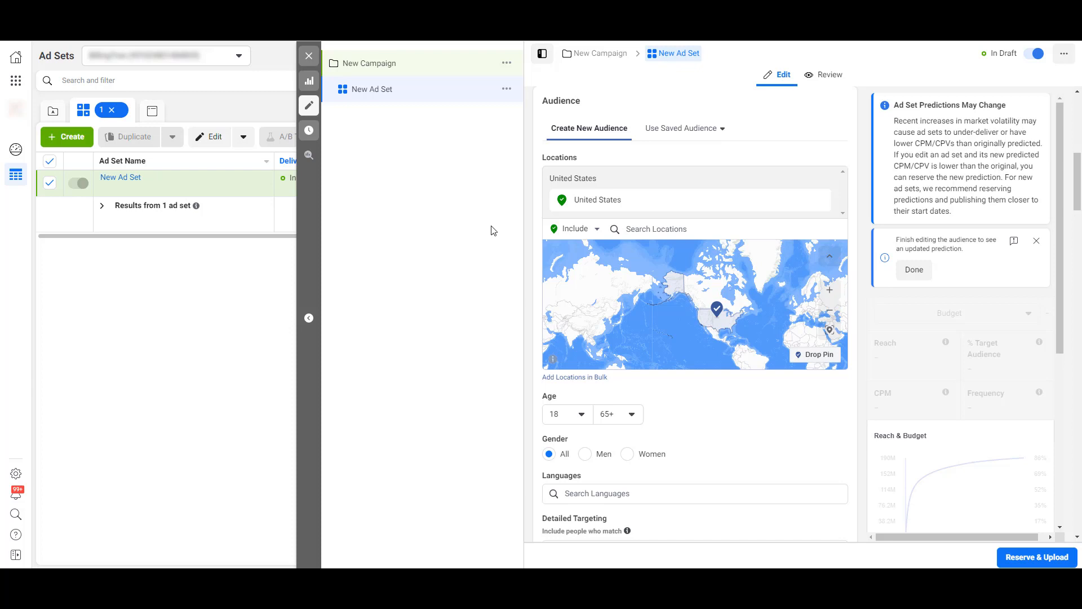
pyautogui.click(581, 414)
pyautogui.click(742, 443)
pyautogui.scroll(-4, 651, 458)
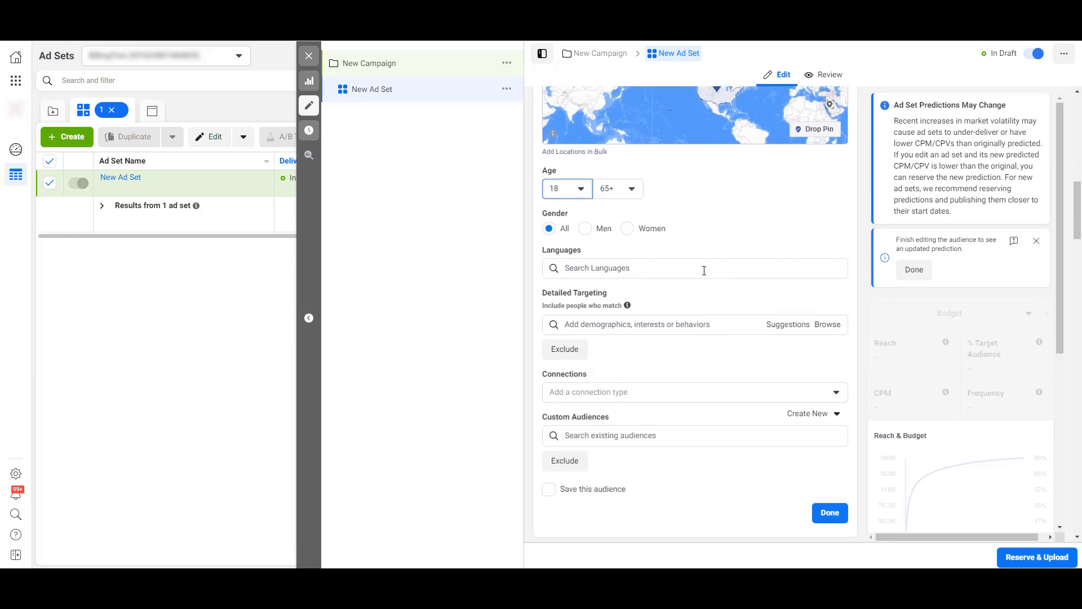
pyautogui.click(704, 270)
pyautogui.write('e')
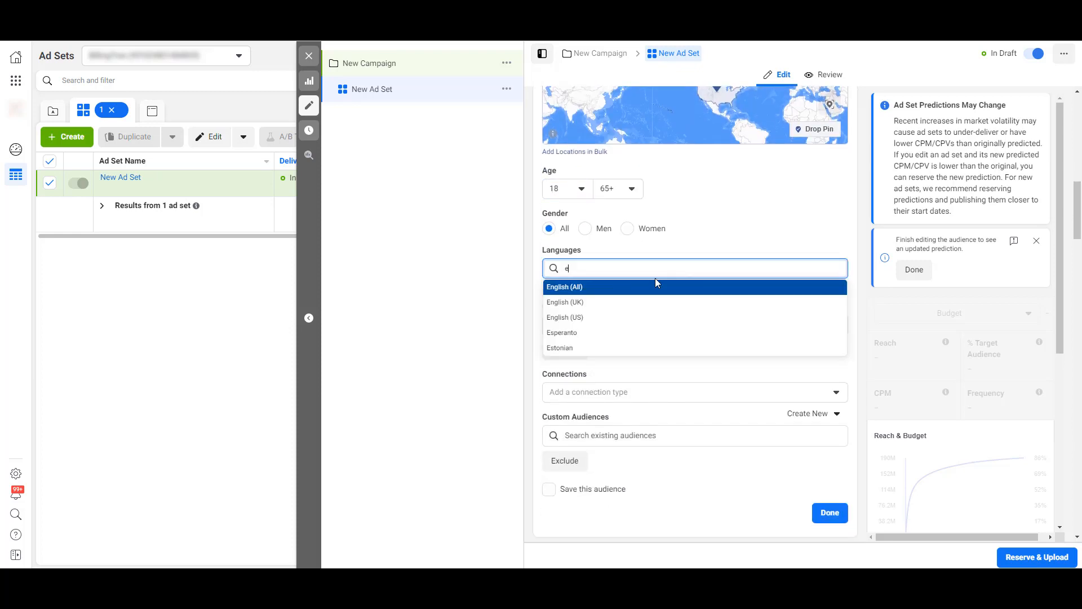
pyautogui.click(663, 285)
# - Add the interests CRM and Act! CRM to the audience's detailed targeting
pyautogui.scroll(-2, 758, 241)
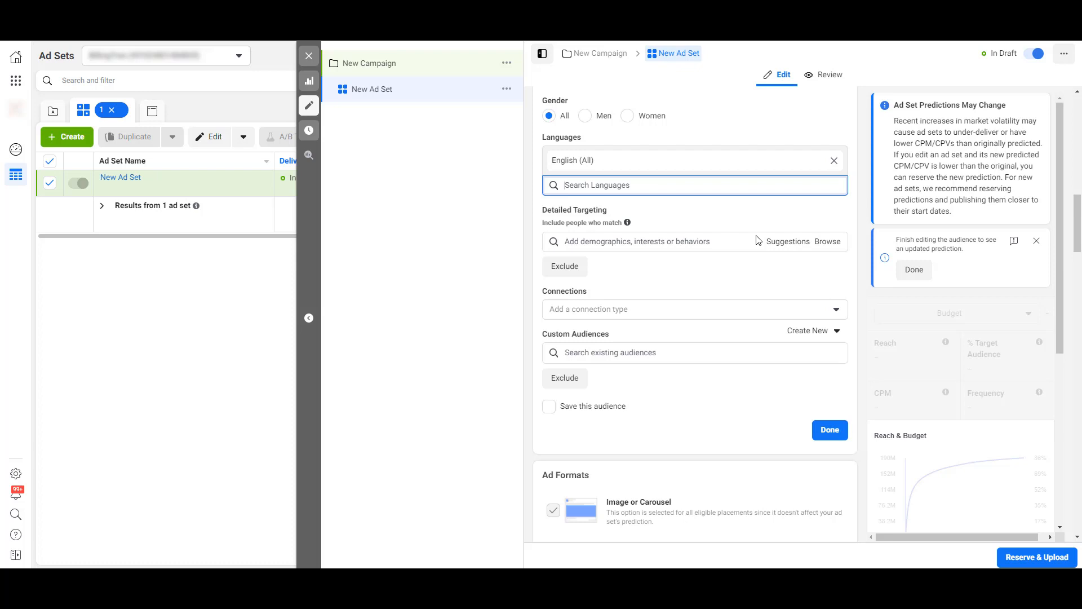
pyautogui.click(731, 241)
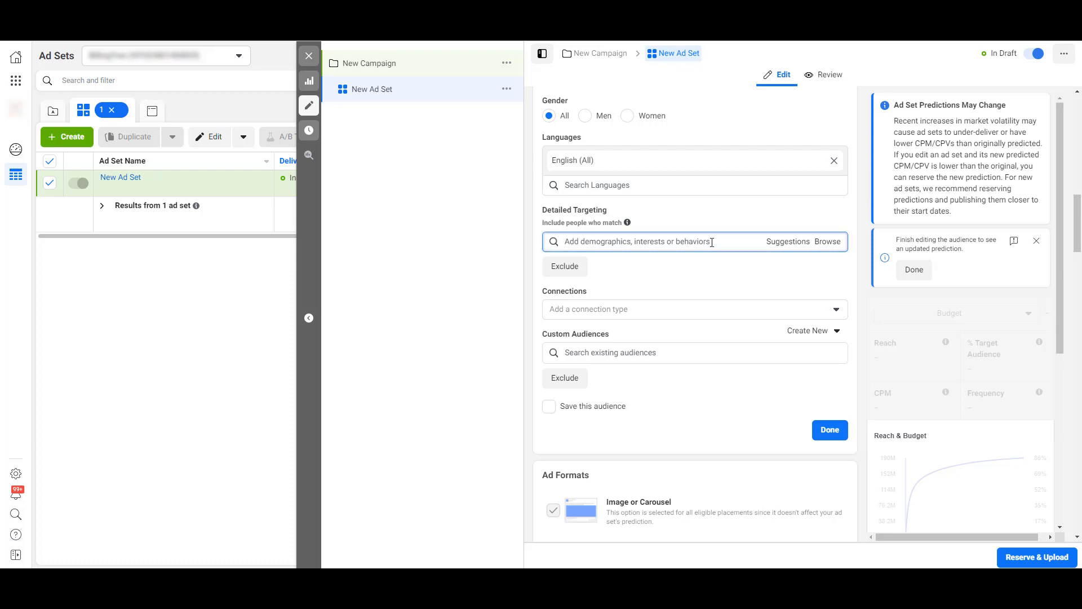
pyautogui.write('crm')
pyautogui.click(699, 264)
pyautogui.write('crm')
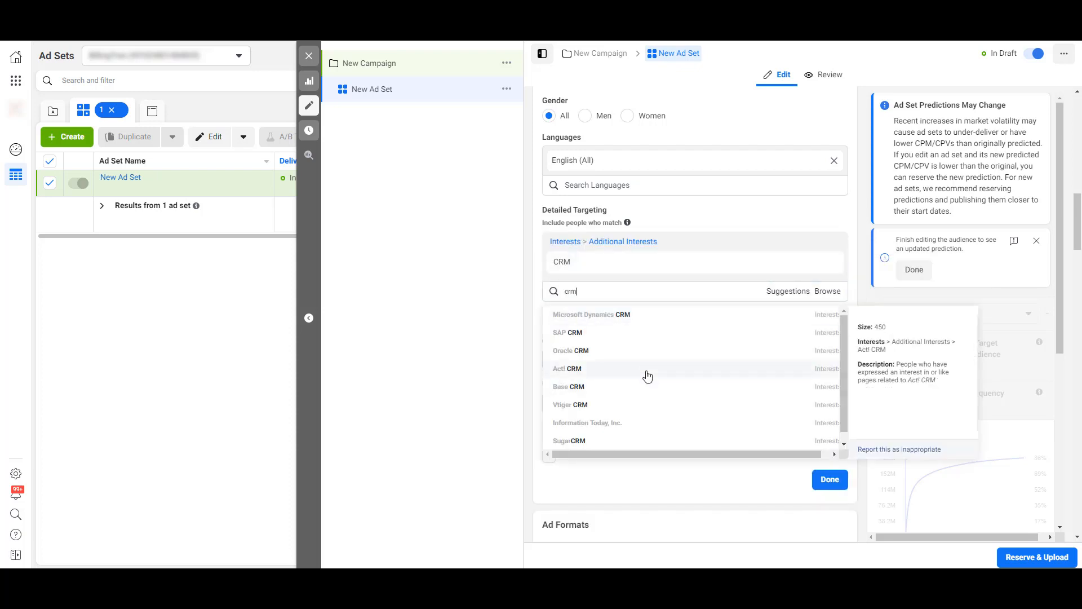
pyautogui.click(646, 376)
# - Add the interests Customer relationship management, Salesforce.com, HubSpot and Business software to the detailed targeting, and finish editing the audience
pyautogui.click(742, 340)
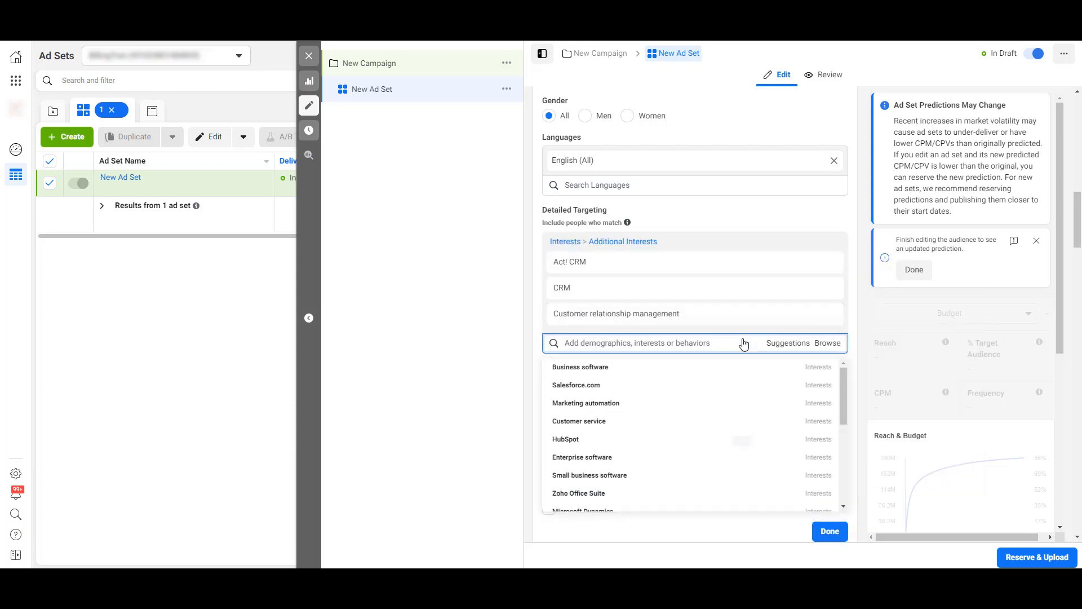
pyautogui.click(752, 457)
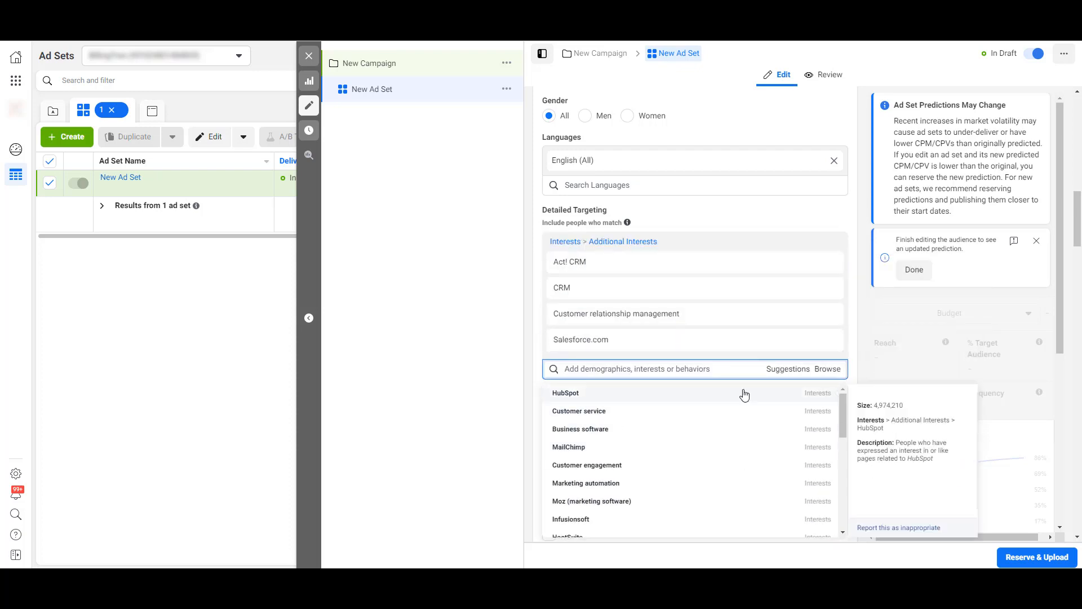
pyautogui.click(743, 392)
pyautogui.click(739, 473)
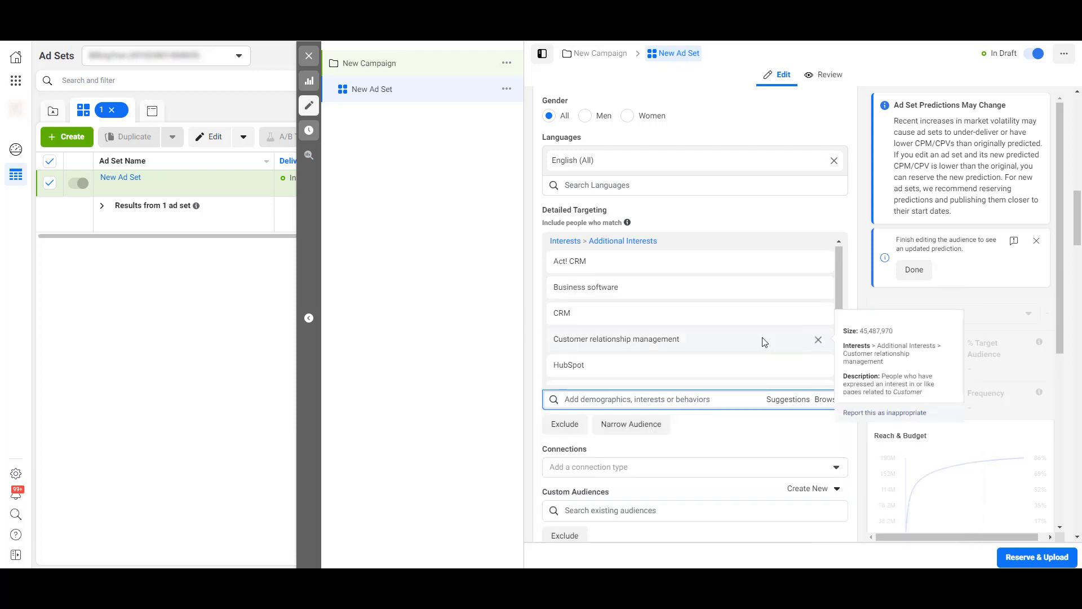
pyautogui.scroll(-1, 676, 338)
pyautogui.scroll(-4, 735, 465)
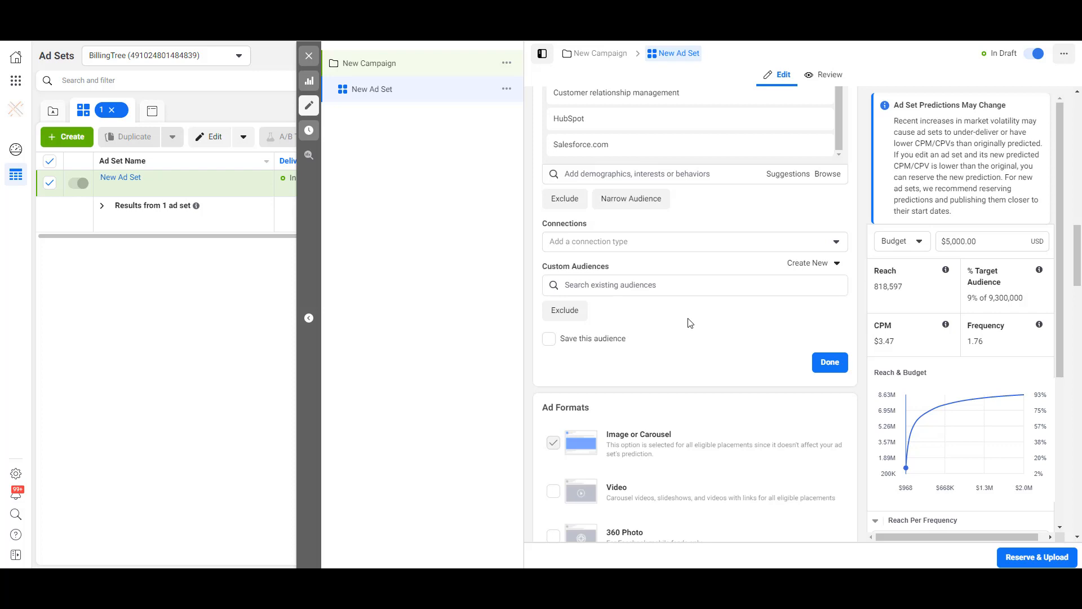
pyautogui.click(827, 364)
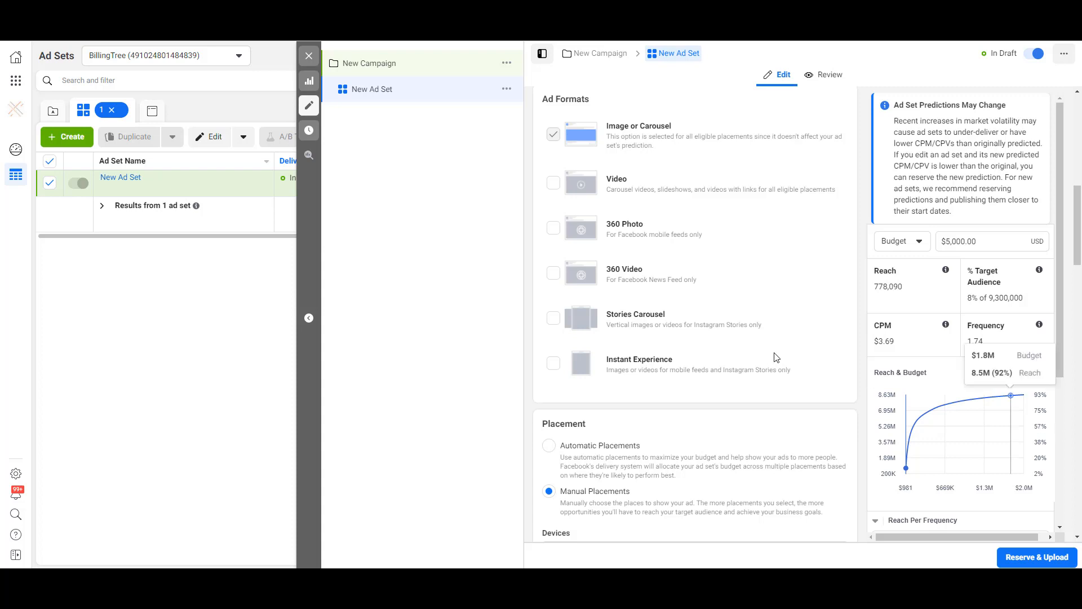
# - Review the ad set's placement, brand safety, optimization and delivery, and delivery scheduling settings
pyautogui.scroll(-5, 807, 300)
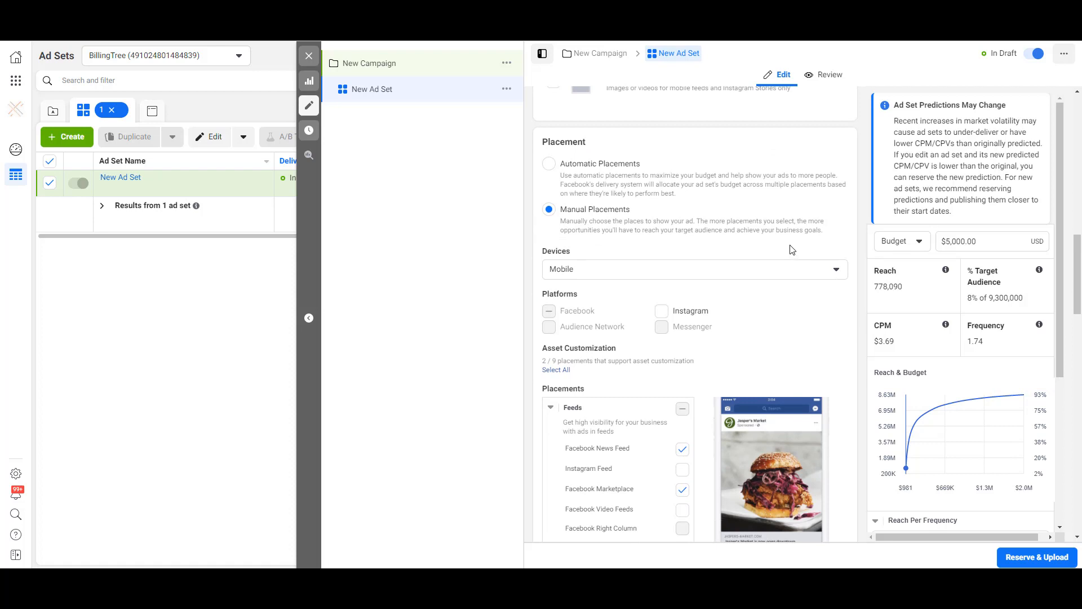
pyautogui.scroll(-2, 792, 250)
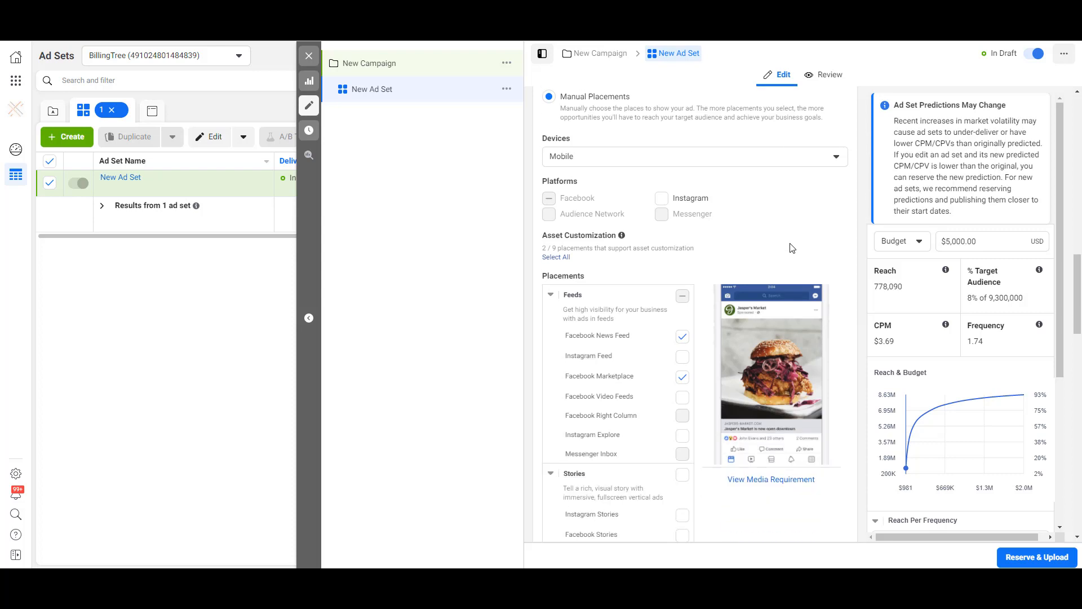
pyautogui.scroll(-10, 791, 248)
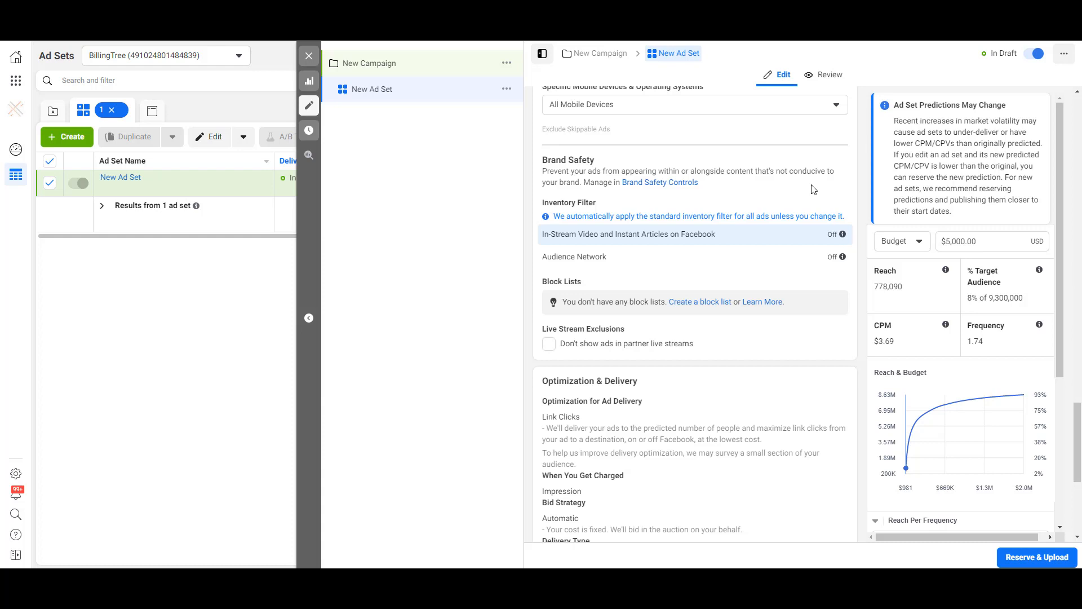
pyautogui.scroll(-2, 813, 189)
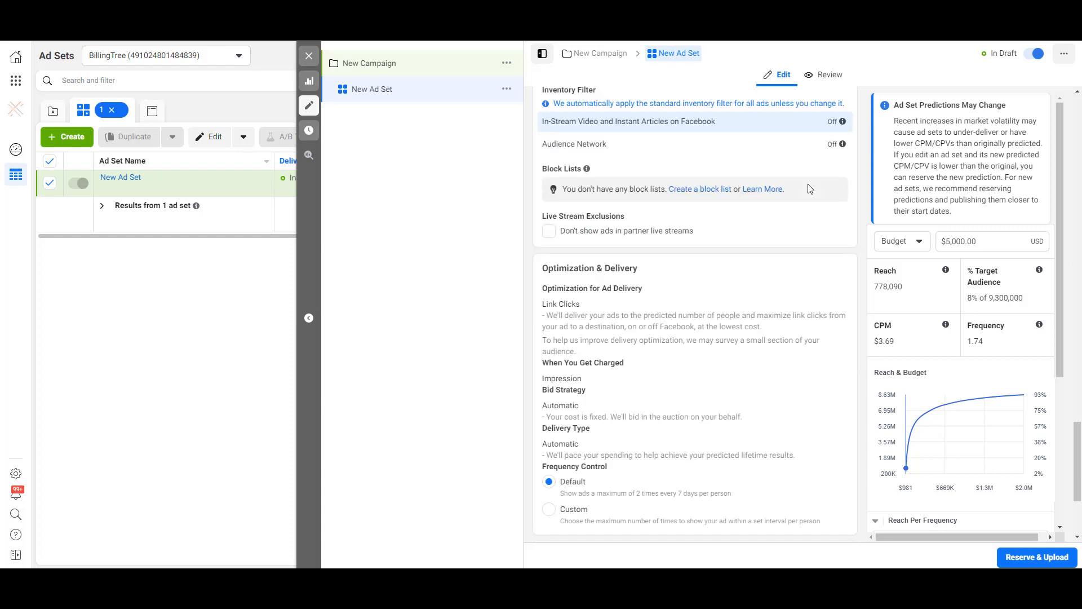
pyautogui.scroll(-1, 810, 188)
pyautogui.scroll(-2, 810, 189)
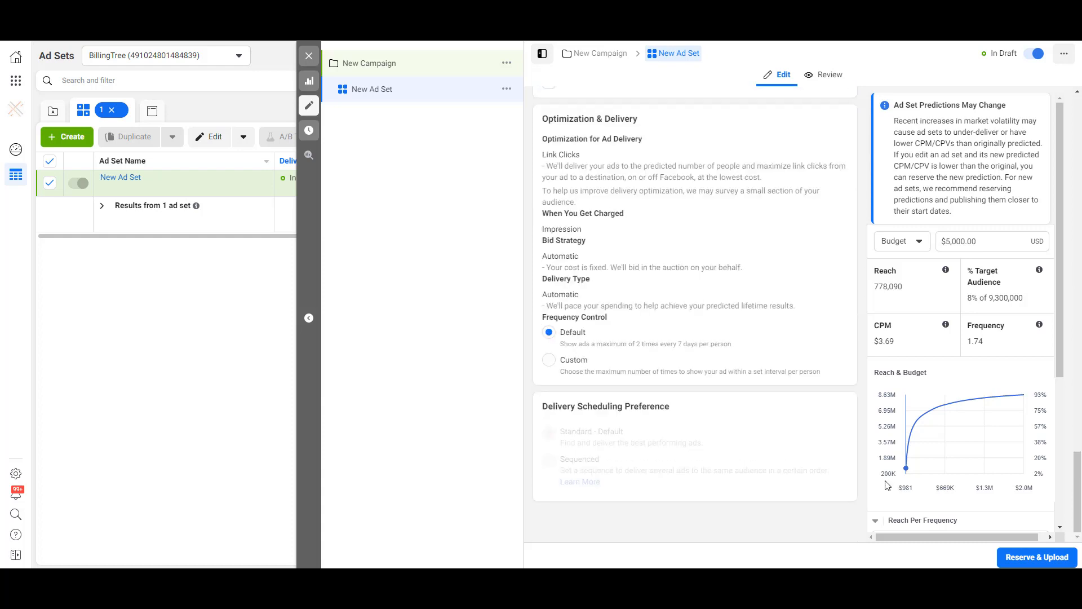